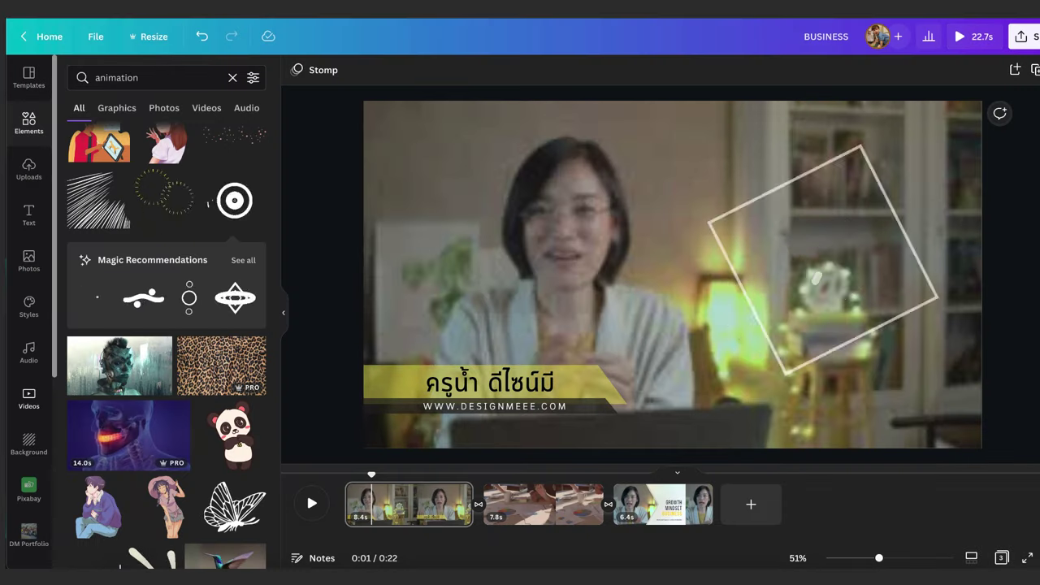
# - Add the recently used 14.0 s phone map stock video to the first page and position it enlarged beside the presenter
pyautogui.click(28, 399)
pyautogui.scroll(-5, 167, 342)
pyautogui.scroll(5, 167, 325)
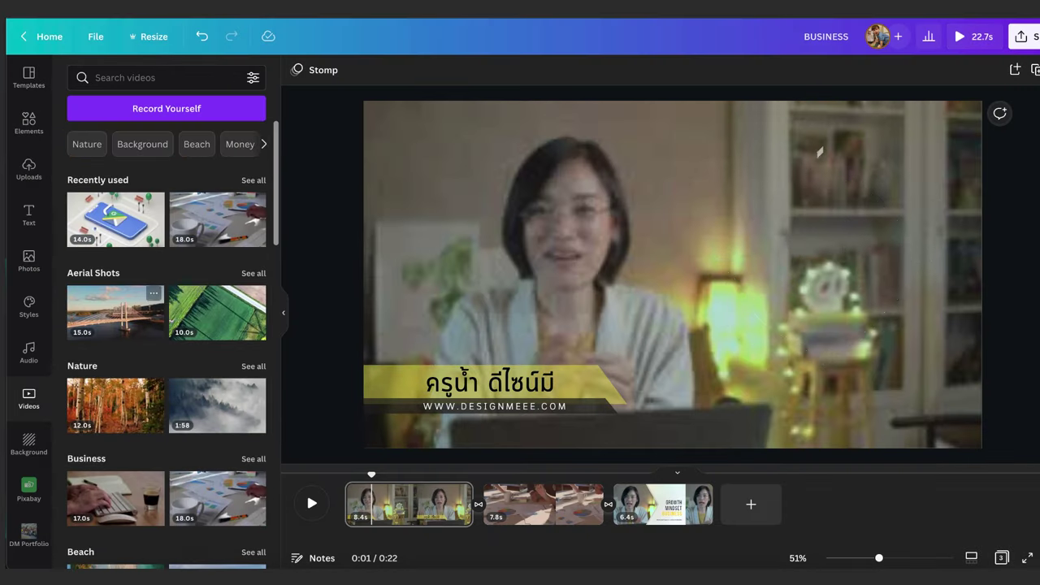
pyautogui.click(115, 220)
pyautogui.moveTo(425, 132); pyautogui.dragTo(697, 288)
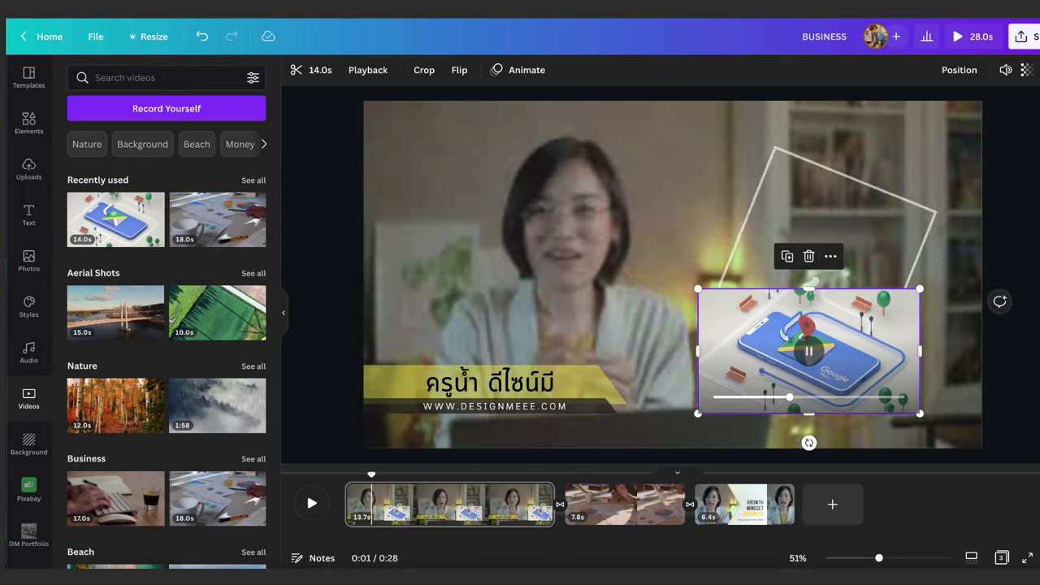
pyautogui.moveTo(808, 351); pyautogui.dragTo(823, 259)
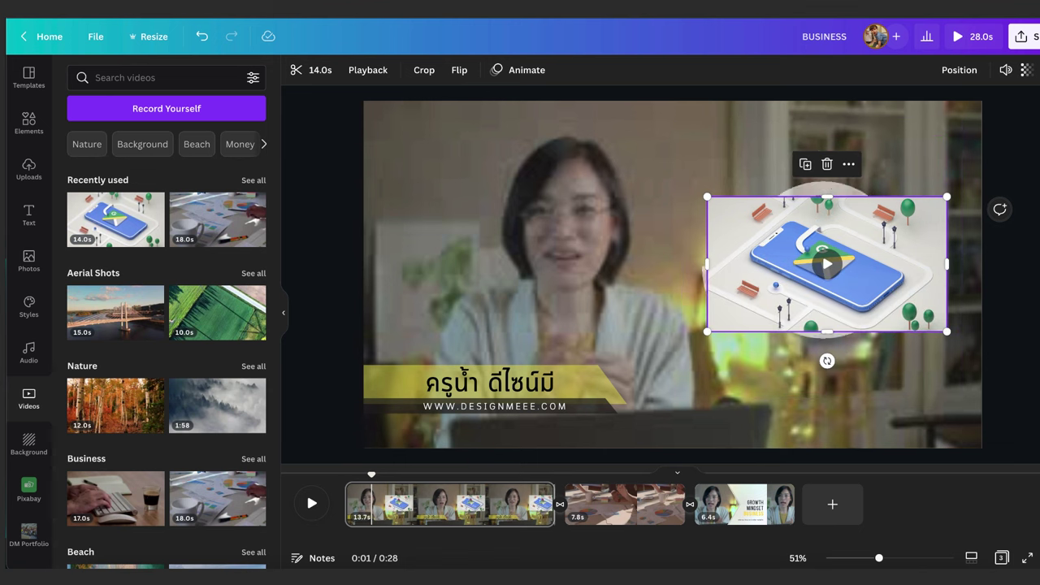
pyautogui.press('Delete')
pyautogui.scroll(-5, 167, 350)
pyautogui.scroll(5, 167, 349)
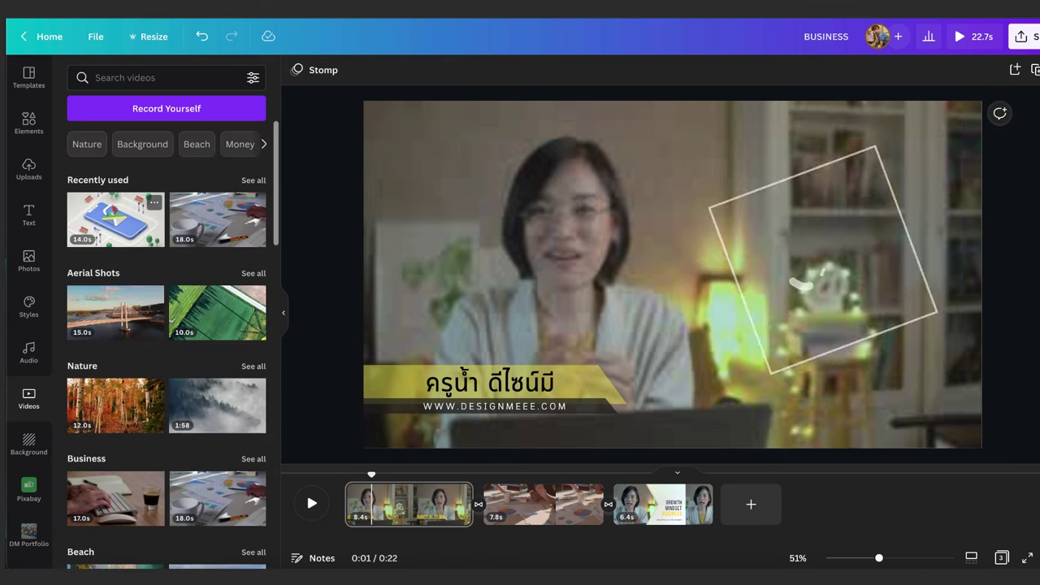
pyautogui.hotkey('ctrl', 'z')
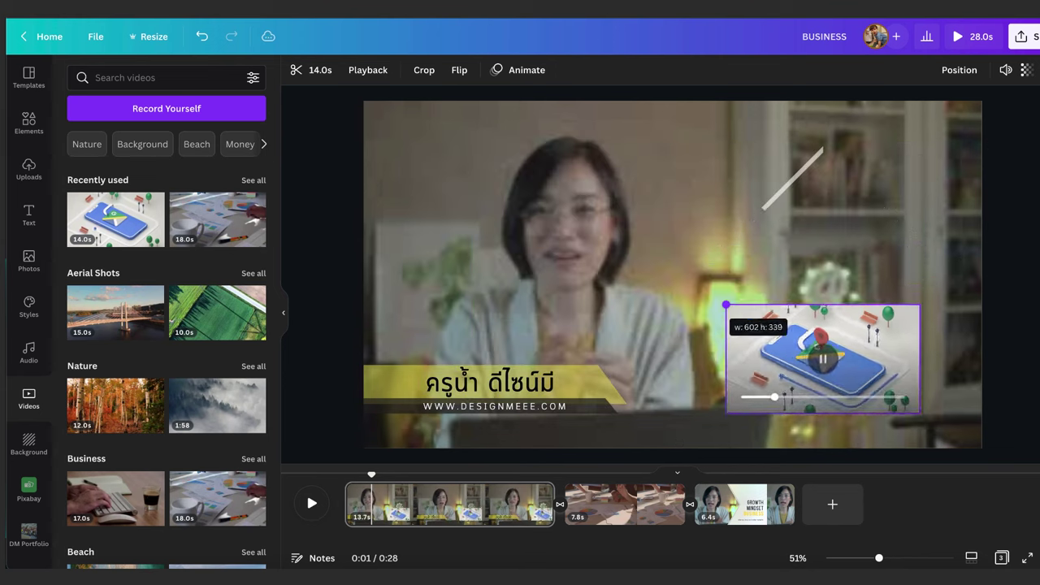
# - Shorten the first page to 11.7 s and play it from the start
pyautogui.moveTo(553, 503); pyautogui.dragTo(523, 504)
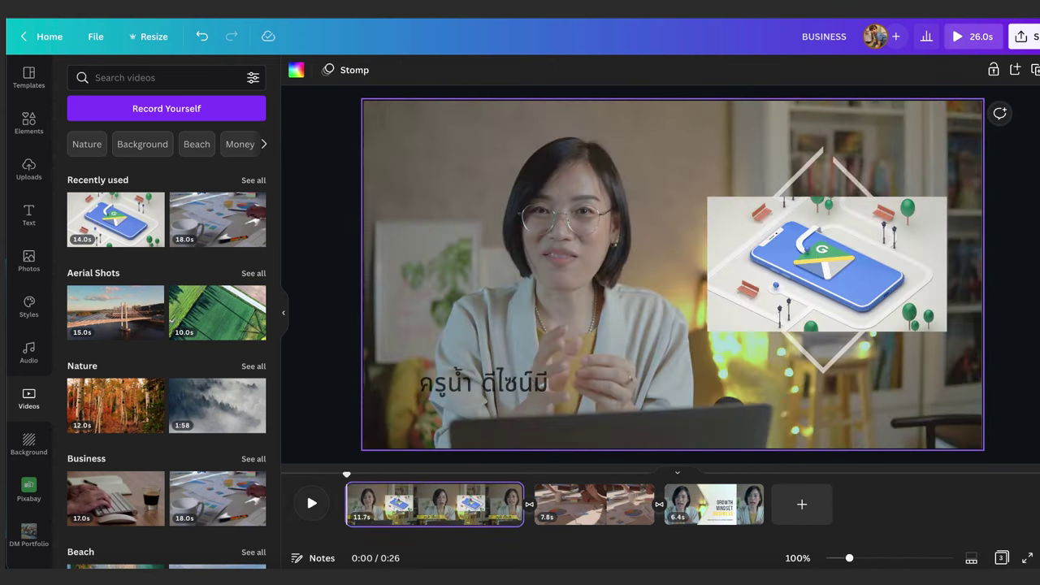
pyautogui.click(311, 504)
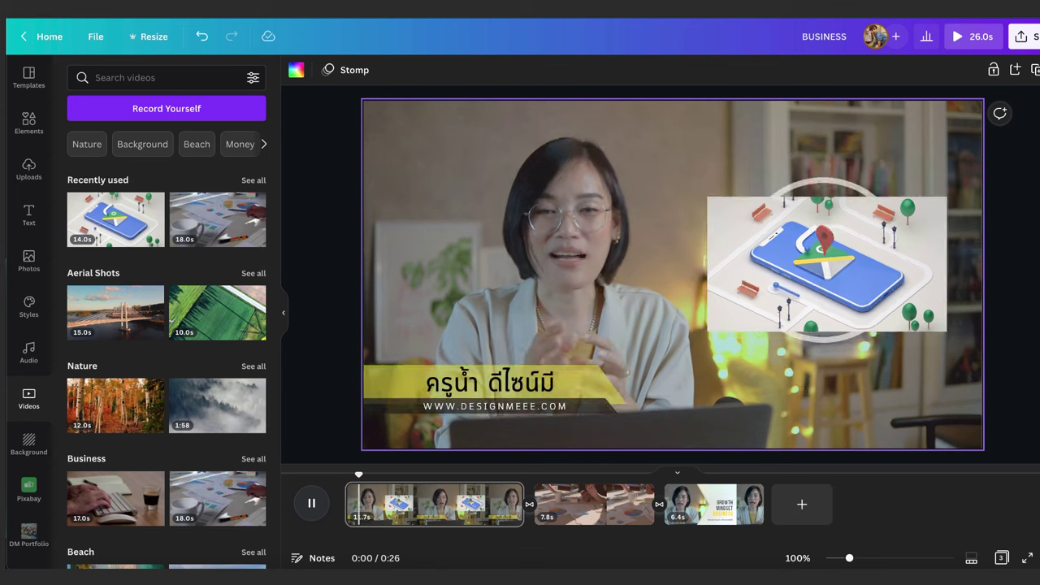
# - Apply the Drift slide-in animation to the phone map video on the first page, trying Pan before it
pyautogui.click(827, 264)
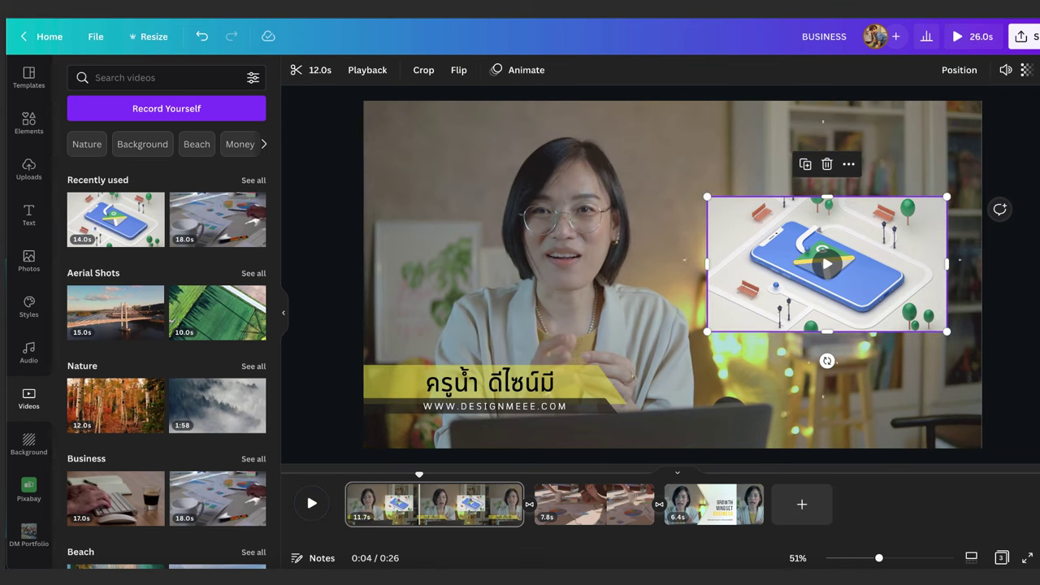
pyautogui.click(518, 70)
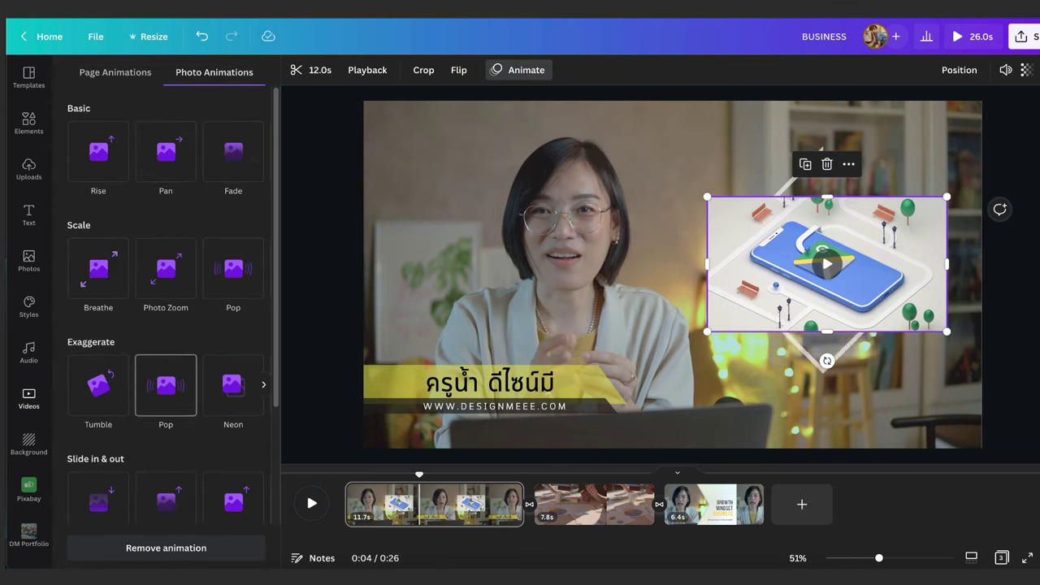
pyautogui.click(166, 151)
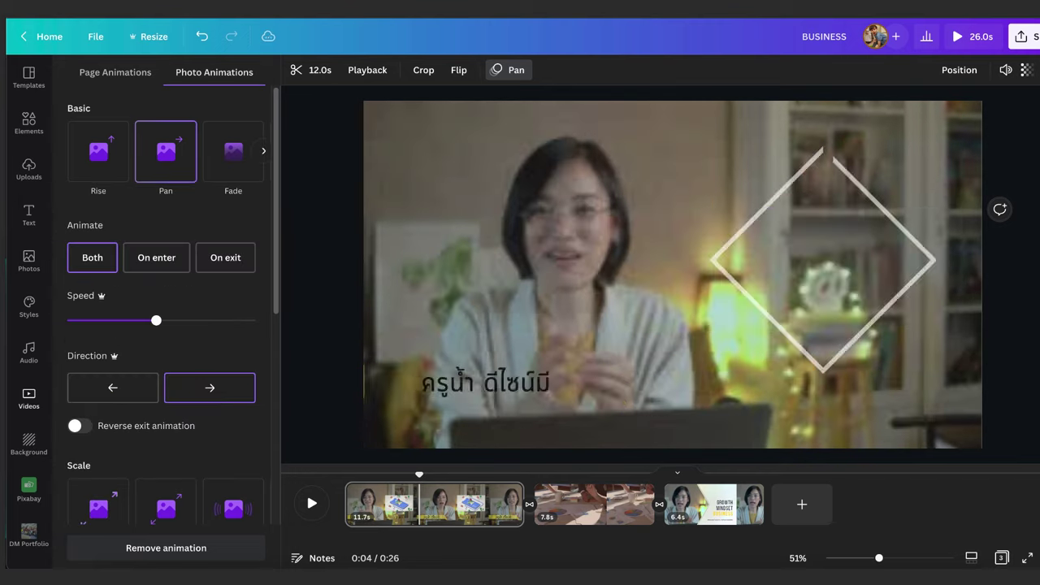
pyautogui.scroll(-5, 173, 325)
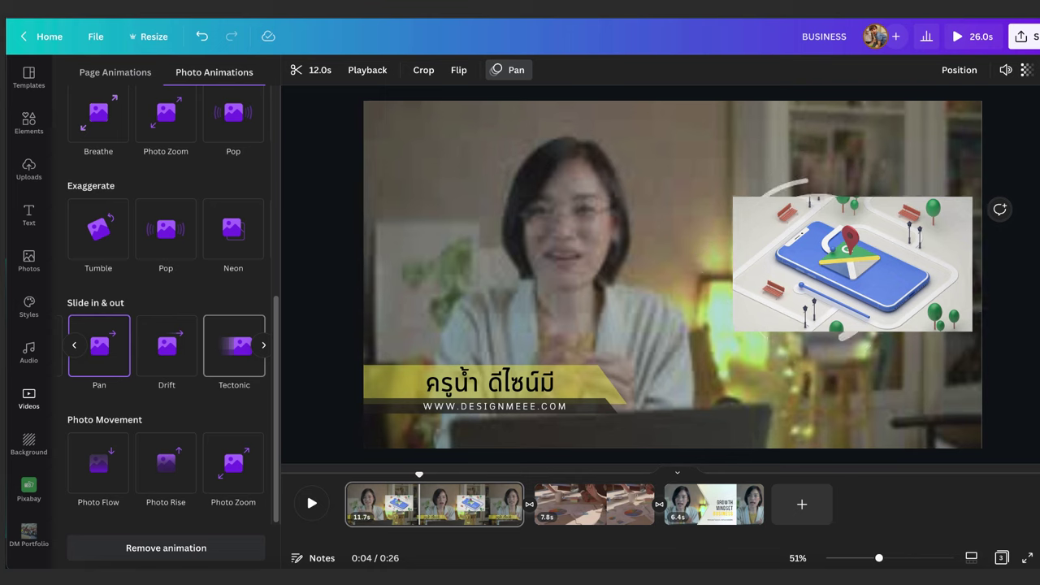
pyautogui.click(167, 345)
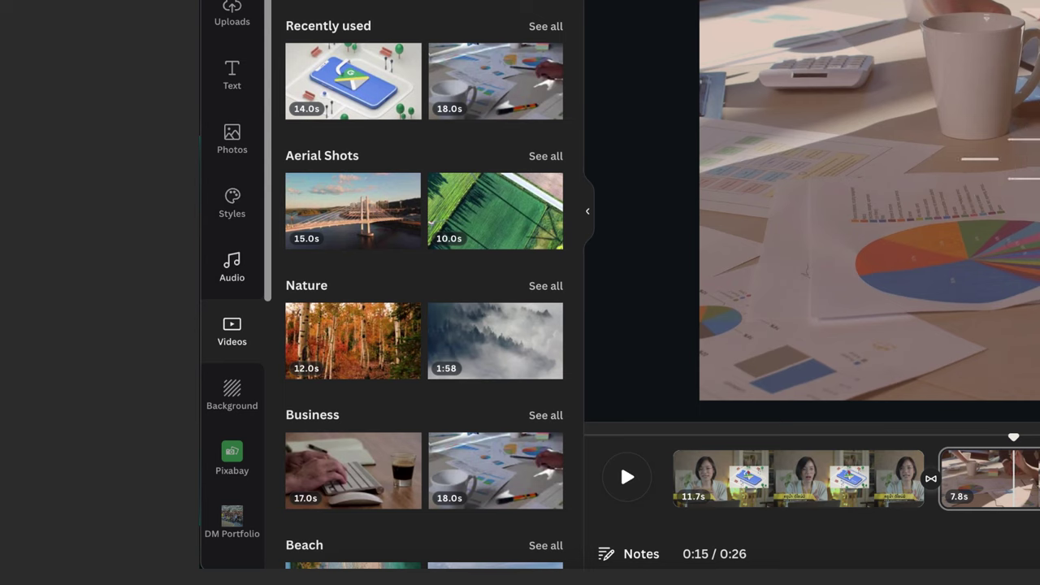
# - Preview the song Fixing You in the audio library and add it to the timeline as background music
pyautogui.click(28, 353)
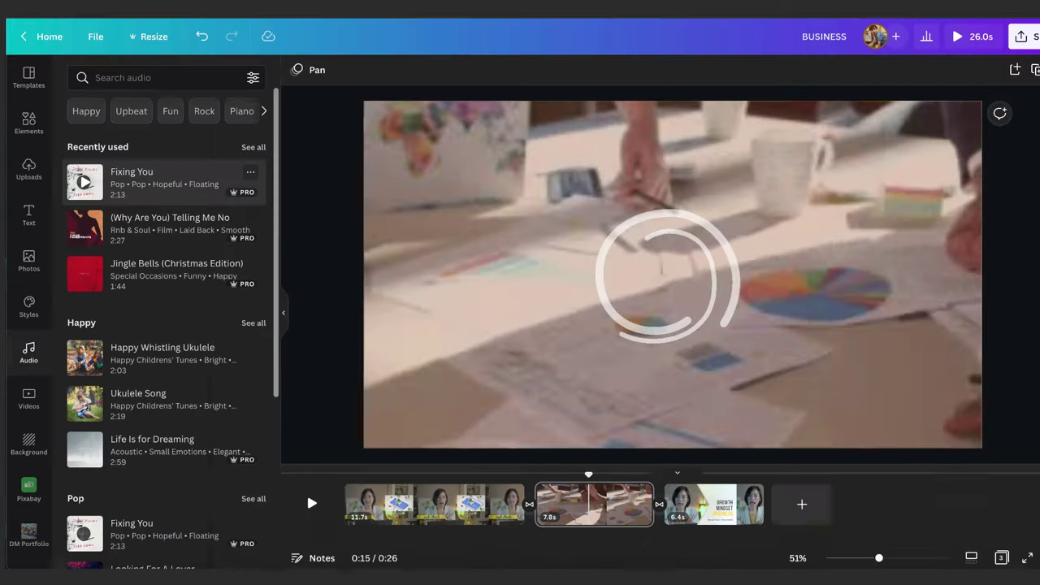
pyautogui.click(85, 182)
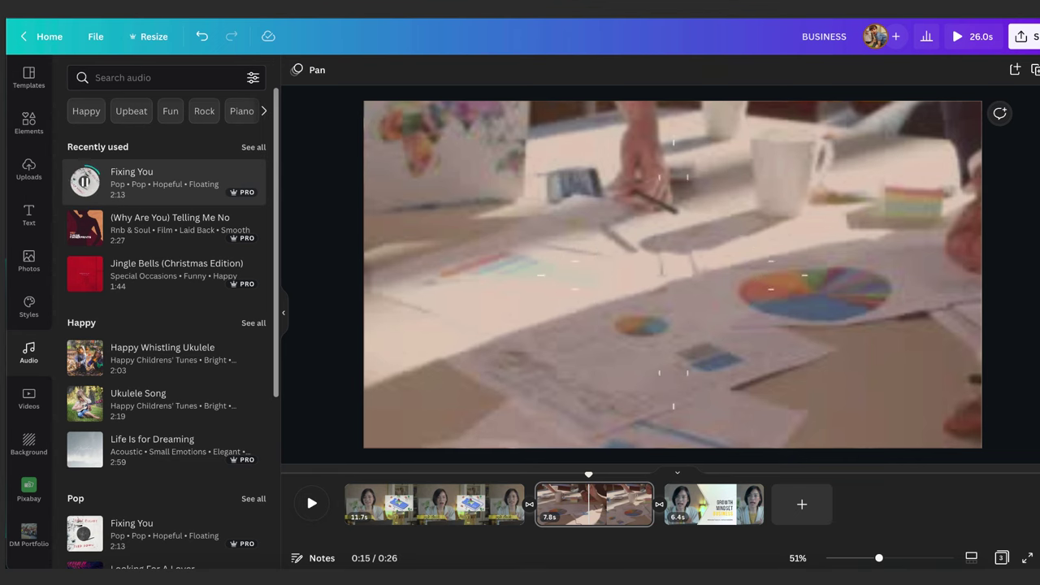
pyautogui.scroll(-1, 162, 179)
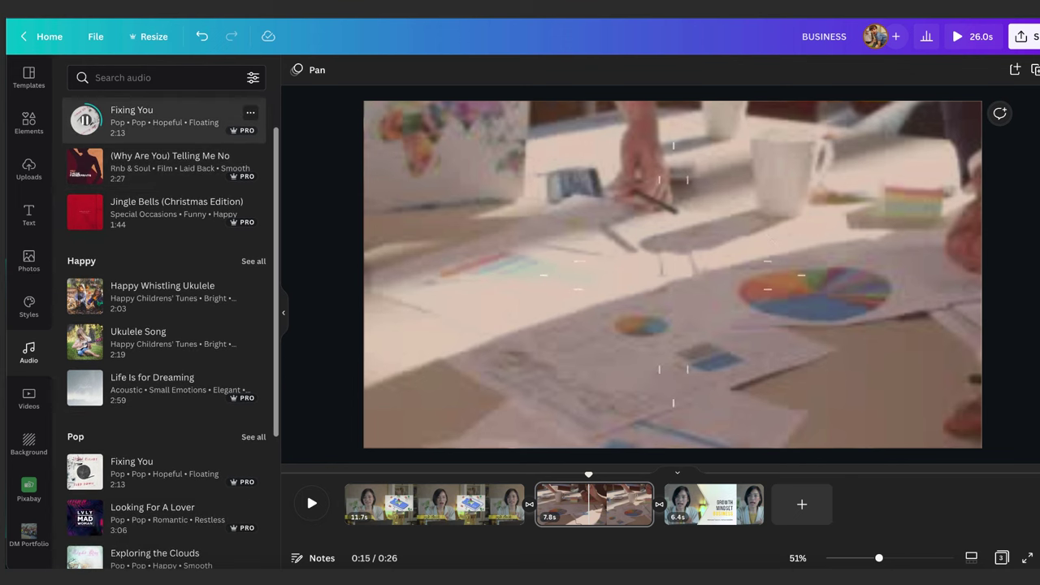
pyautogui.moveTo(85, 120); pyautogui.dragTo(341, 529)
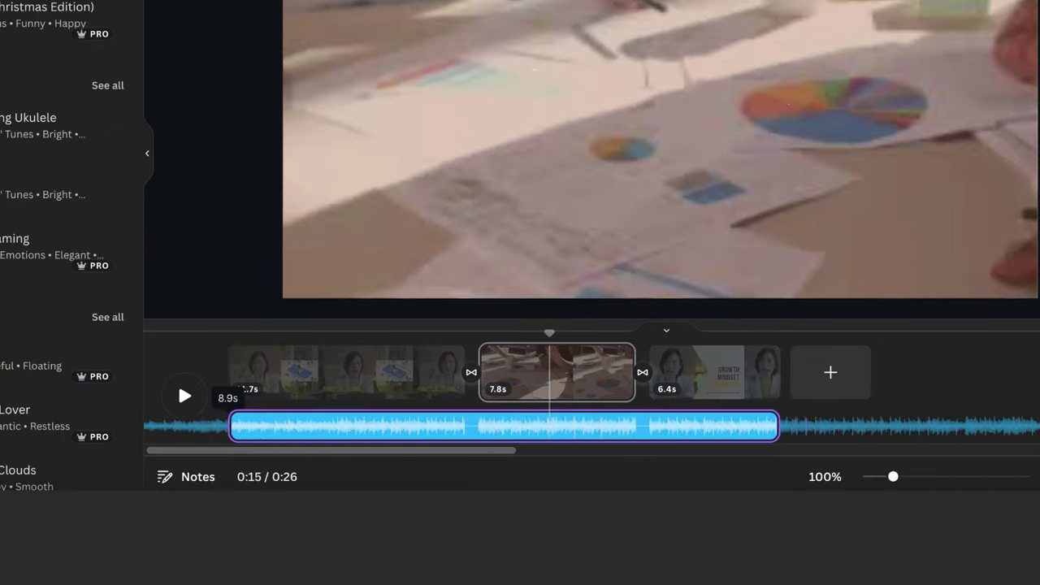
# - Play back the first page with its background music from different points of the timeline
pyautogui.click(417, 372)
pyautogui.click(185, 396)
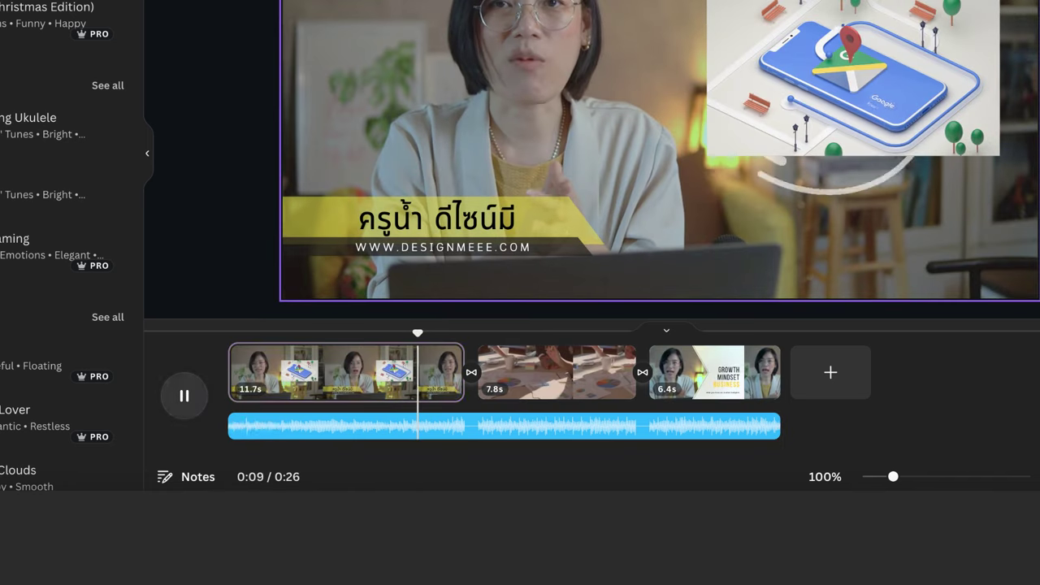
pyautogui.press('space')
pyautogui.click(365, 426)
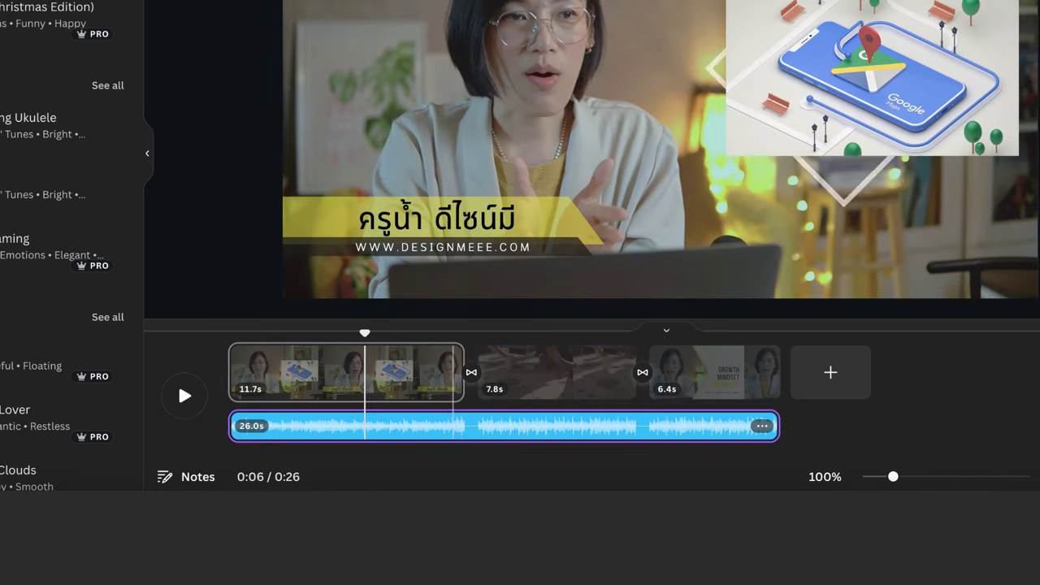
pyautogui.press('space')
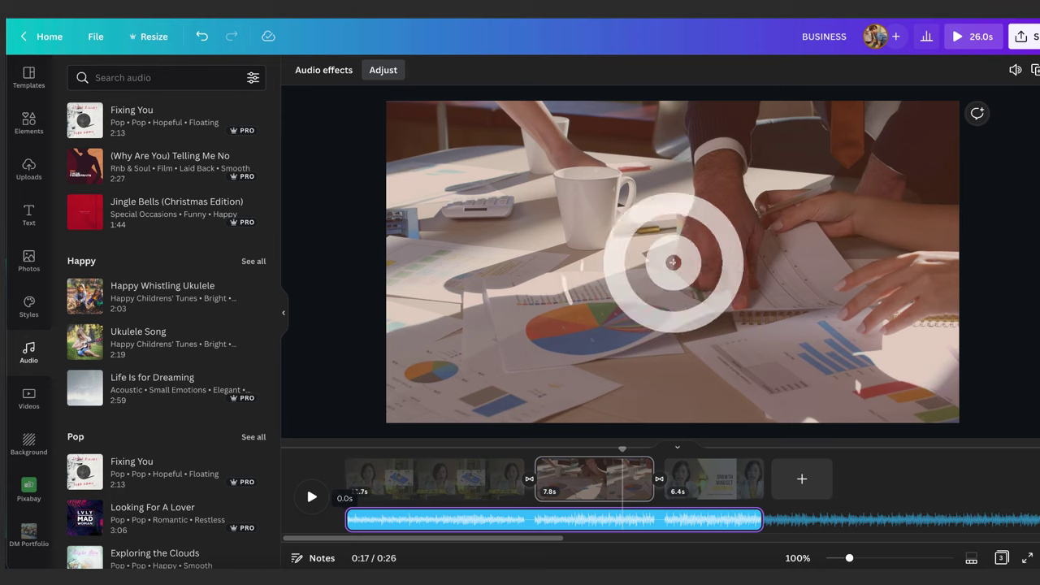
# - Trim the Fixing You track to 11.7 s and add (Why Are You) Telling Me No under the remaining pages
pyautogui.moveTo(761, 519); pyautogui.dragTo(524, 519)
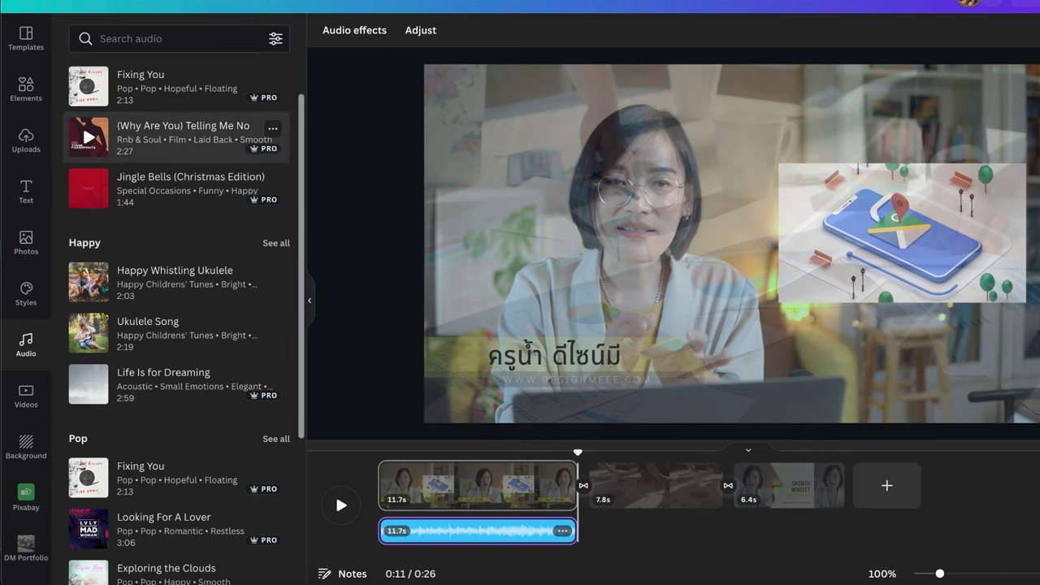
pyautogui.click(89, 138)
pyautogui.moveTo(88, 137); pyautogui.dragTo(598, 533)
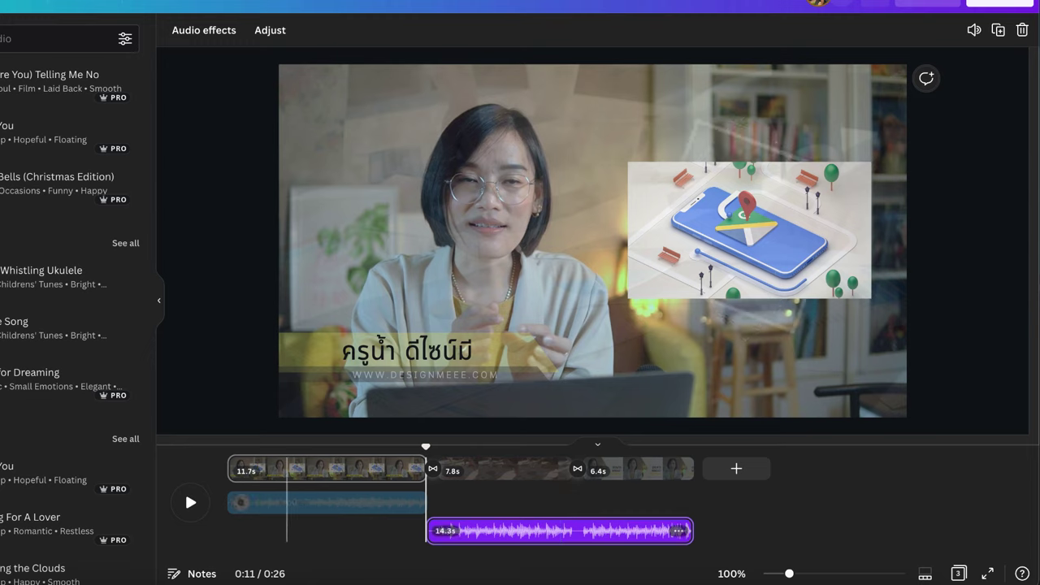
pyautogui.click(185, 490)
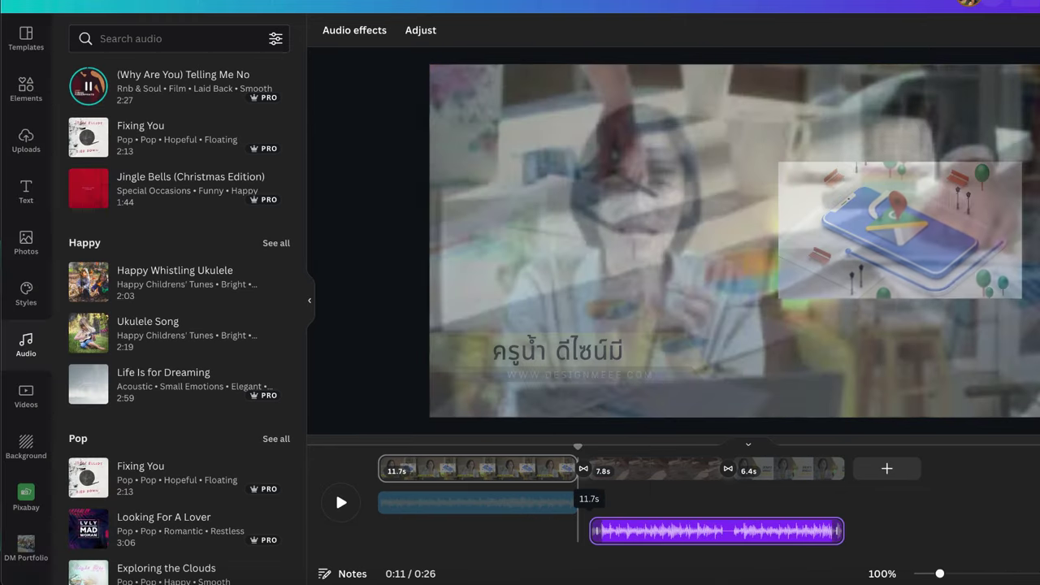
pyautogui.click(121, 517)
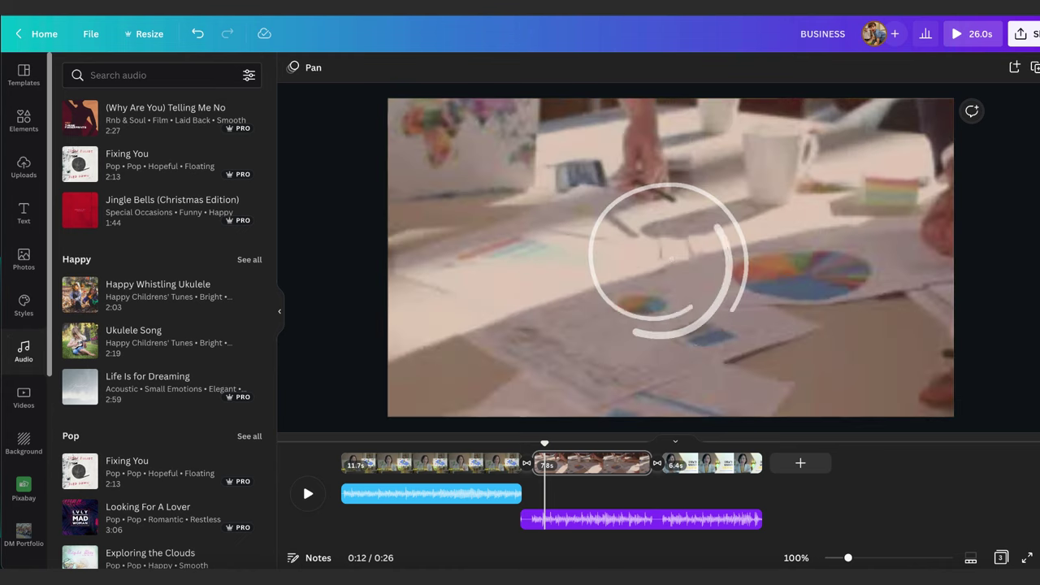
# - Open the self-recording studio for the second page and check the camera and microphone choices, keeping FaceTime HD Camera and Default - FIFINE K678 Microphone
pyautogui.click(24, 398)
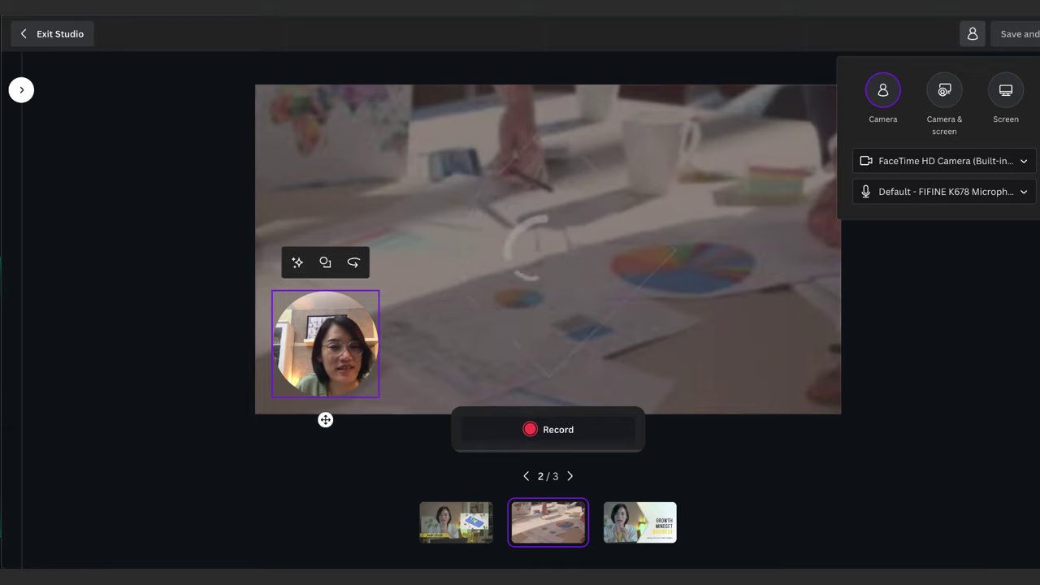
pyautogui.click(944, 161)
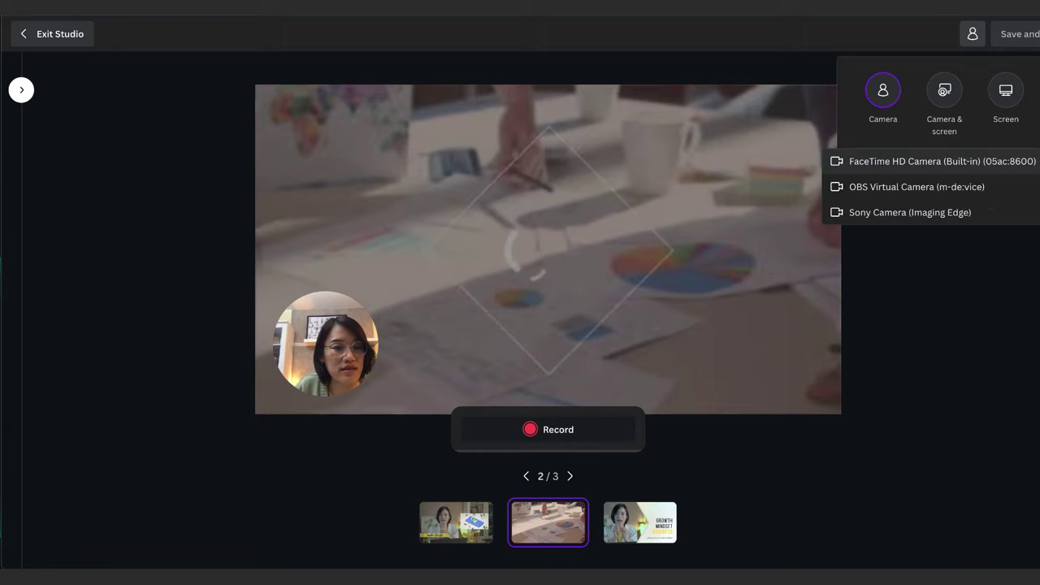
pyautogui.click(943, 161)
pyautogui.click(943, 192)
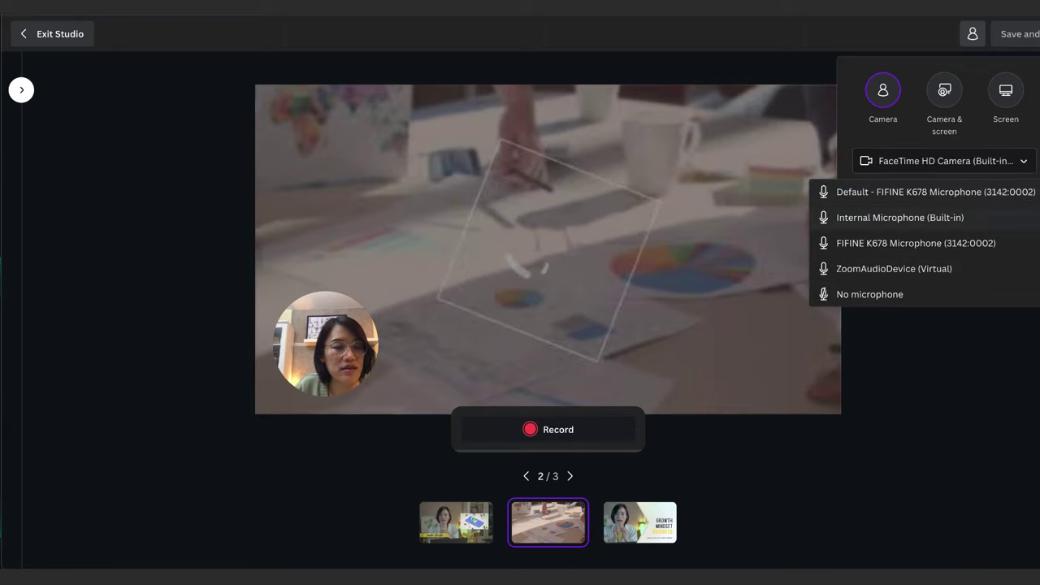
pyautogui.click(944, 192)
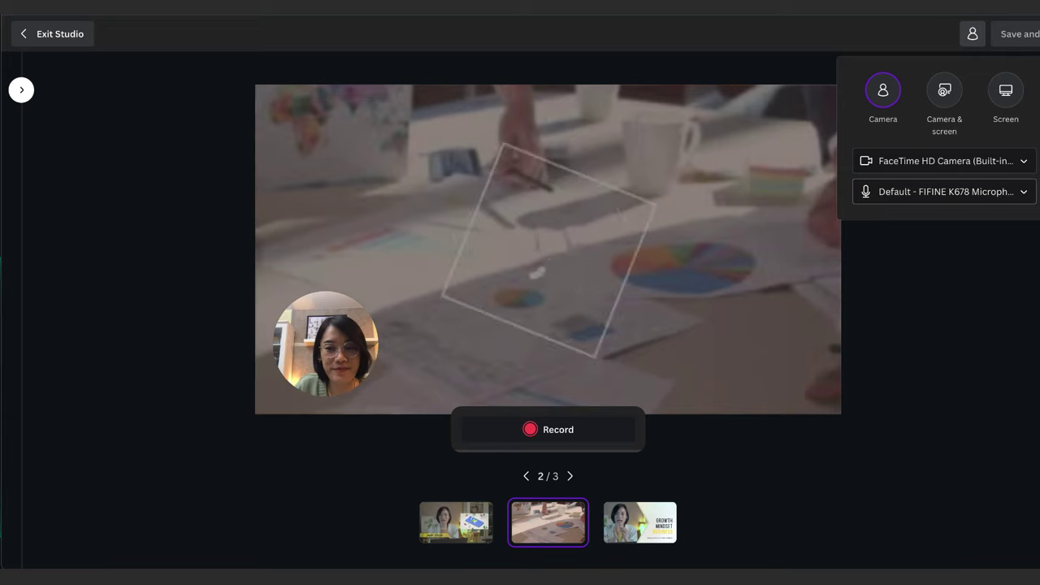
pyautogui.click(944, 161)
pyautogui.click(943, 161)
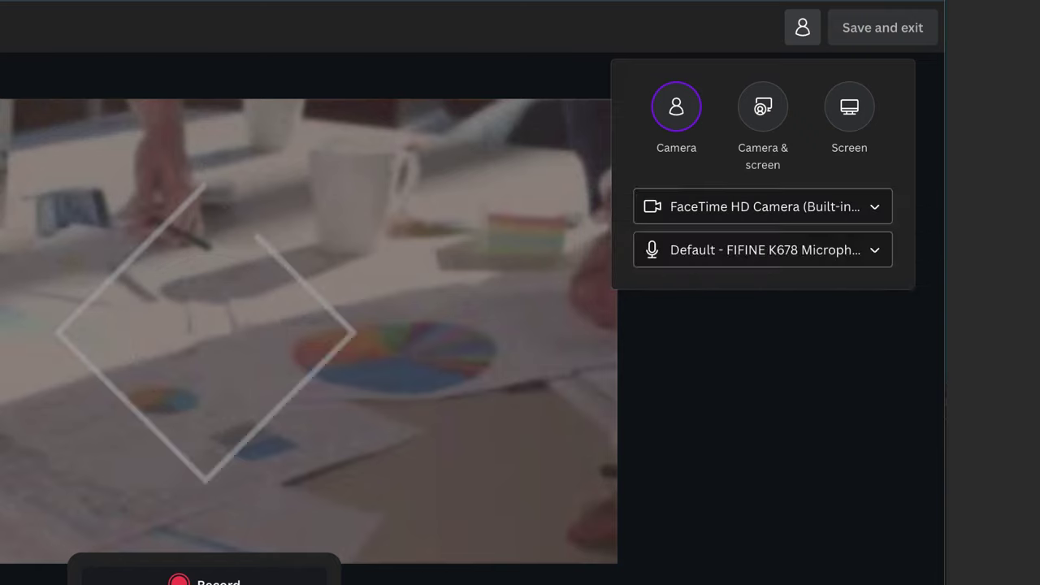
pyautogui.click(874, 249)
pyautogui.click(874, 250)
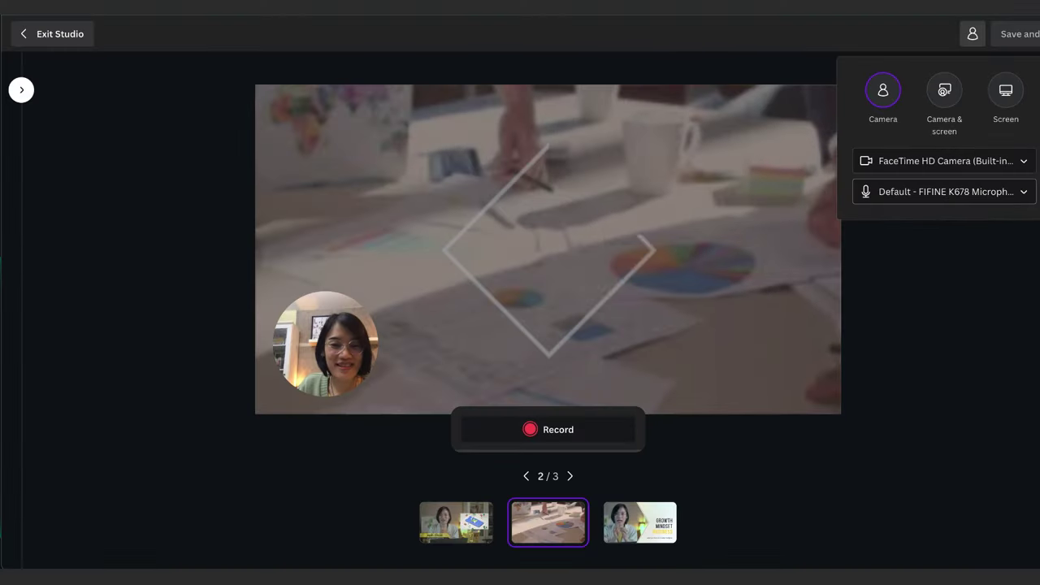
# - Record a webcam clip about 7 s long on the second page and save it into the design
pyautogui.click(547, 430)
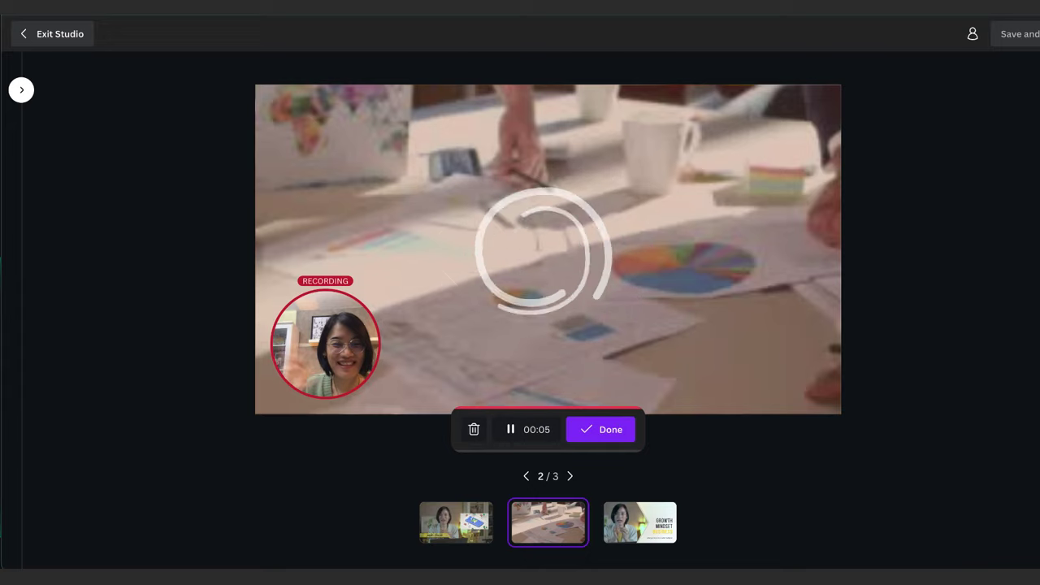
pyautogui.click(601, 430)
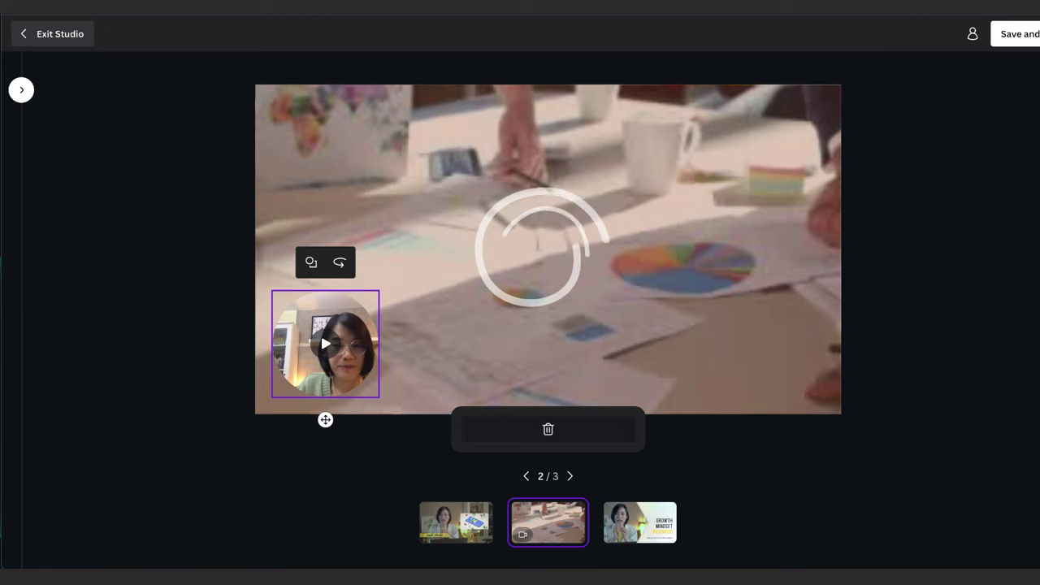
pyautogui.click(1016, 33)
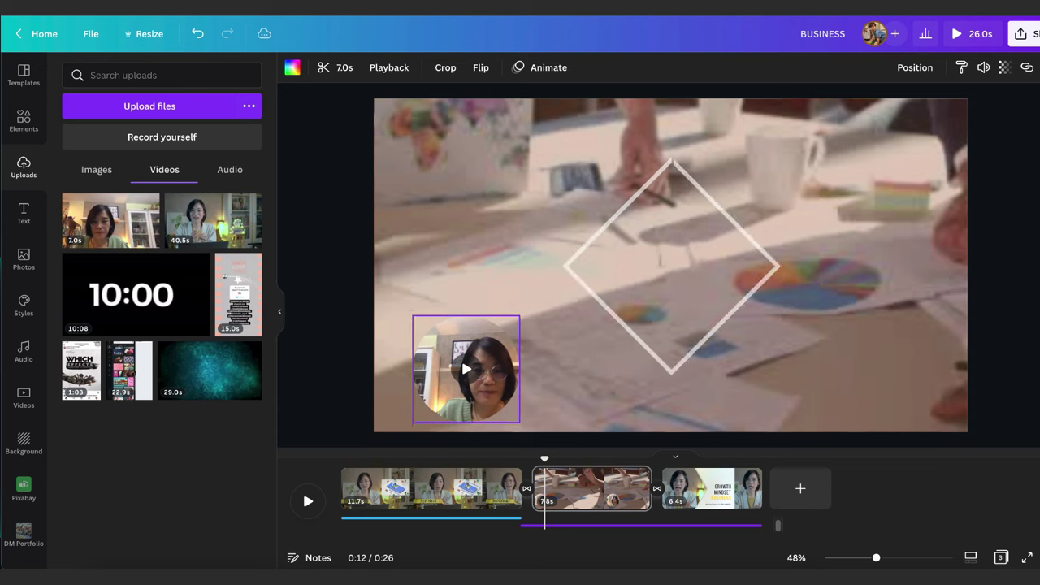
# - Play back the second page with the webcam clip, then preview the whole video and skip ahead within the first page
pyautogui.click(499, 487)
pyautogui.press('space')
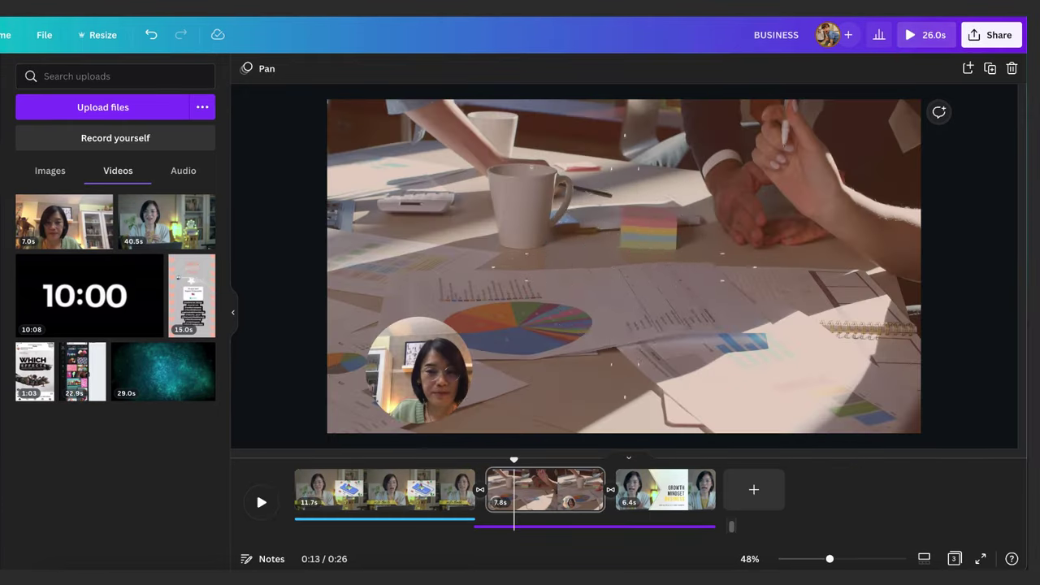
pyautogui.hotkey('ctrl', 'alt', 'p')
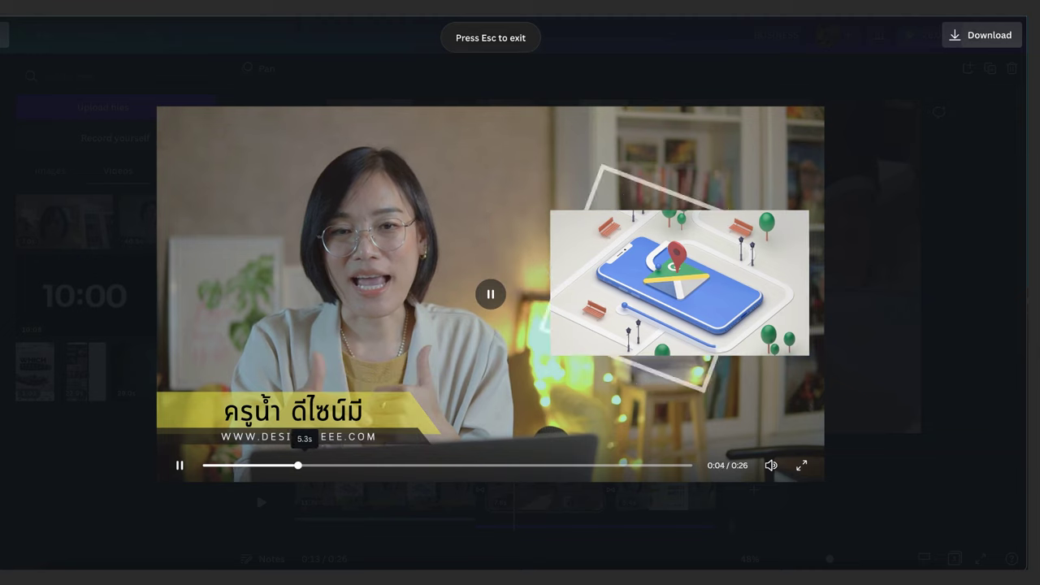
pyautogui.click(349, 465)
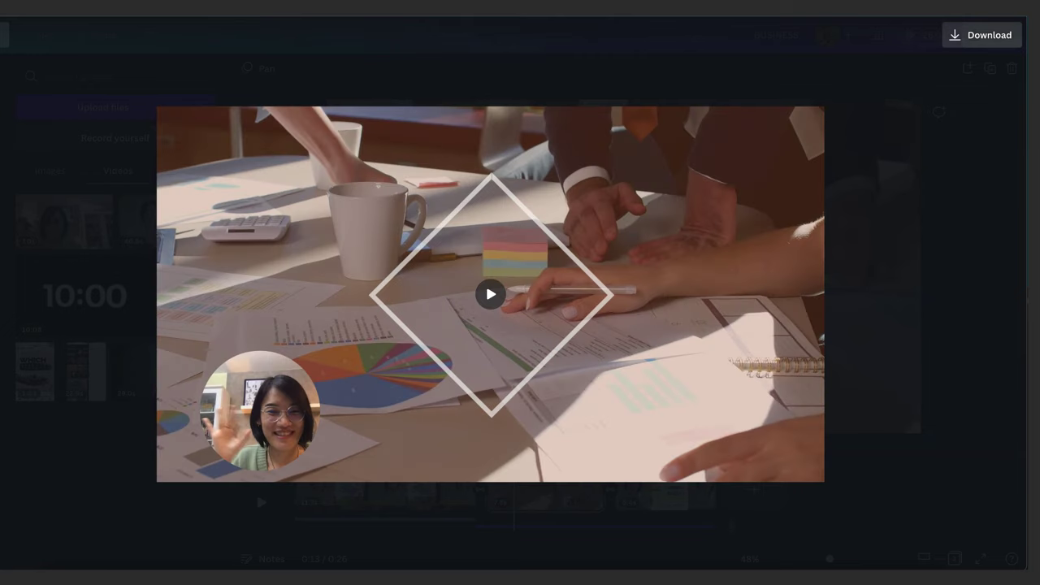
# - Download all three pages of the design as an MP4 Video
pyautogui.click(982, 35)
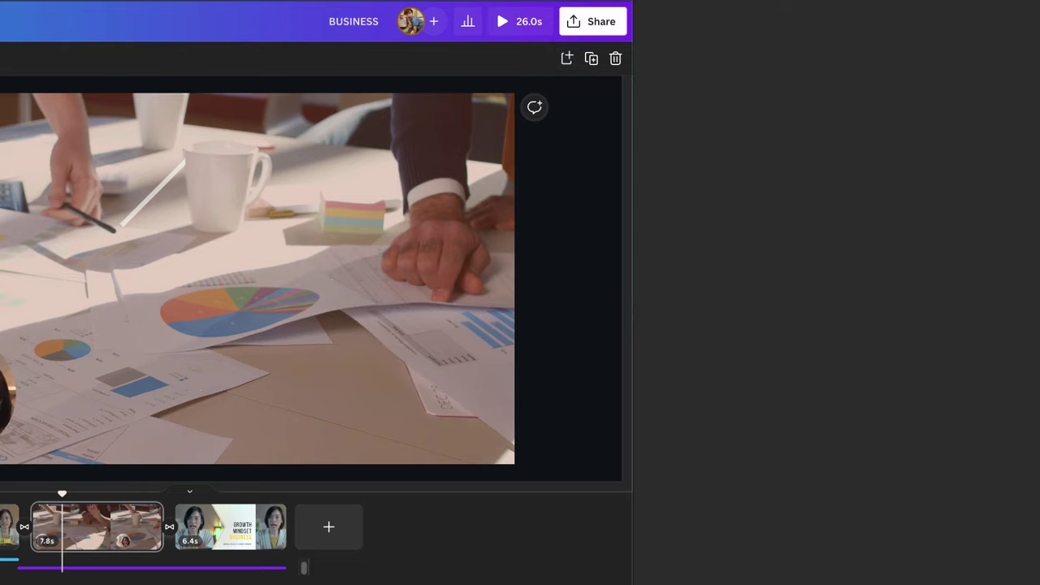
pyautogui.click(592, 21)
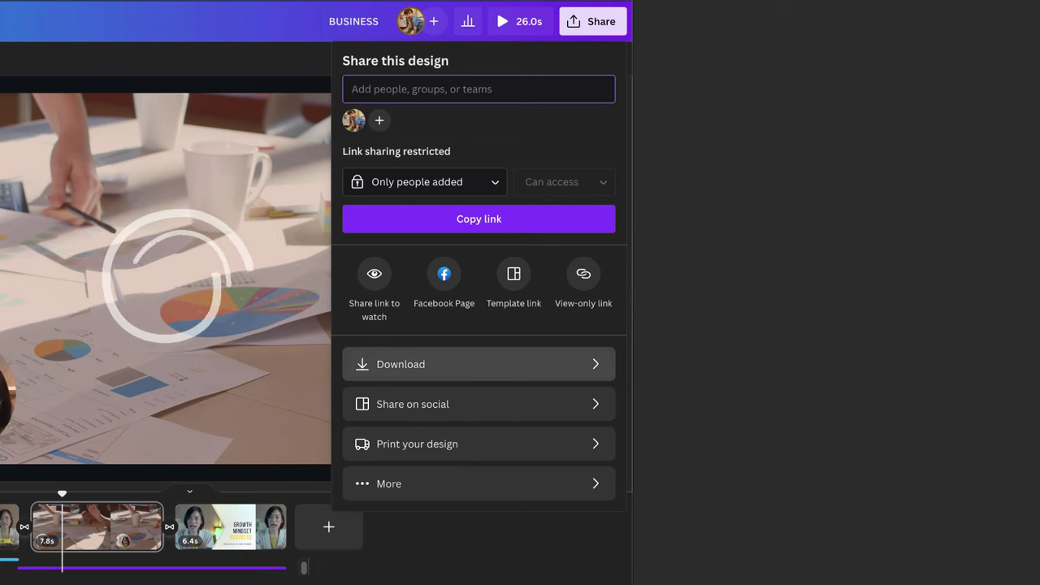
pyautogui.click(401, 364)
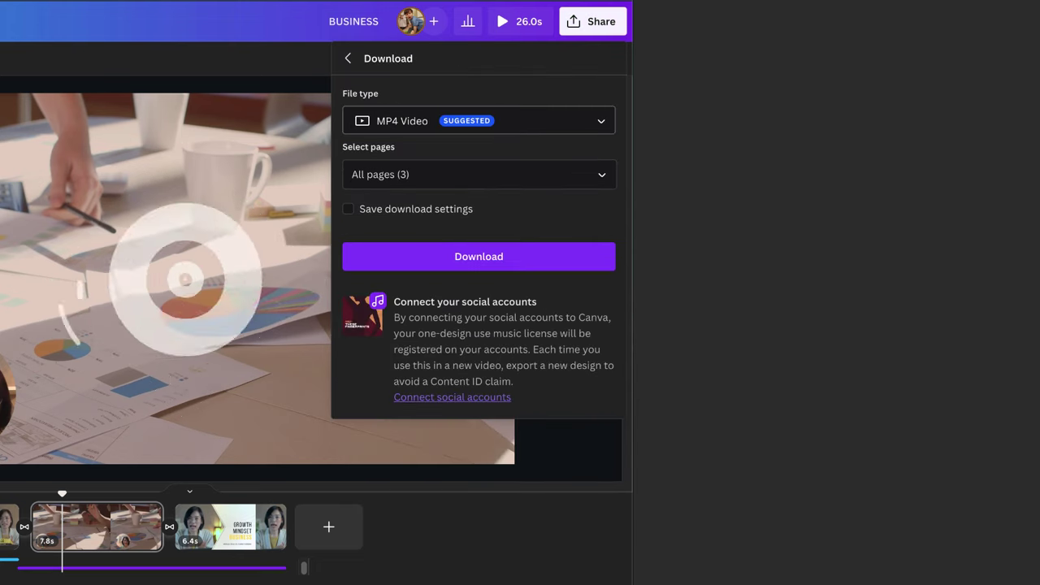
pyautogui.click(478, 120)
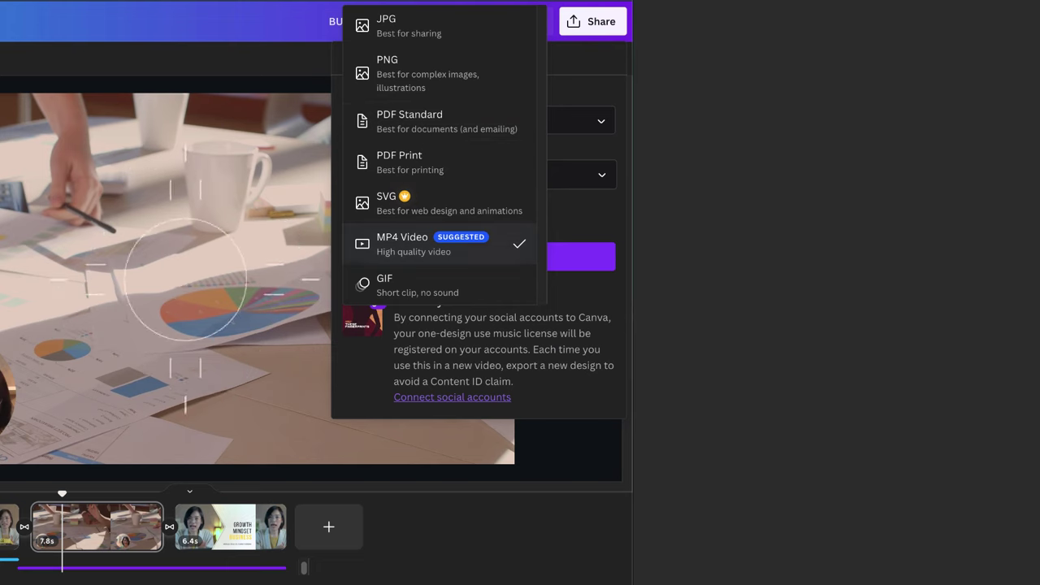
pyautogui.click(443, 244)
pyautogui.click(478, 175)
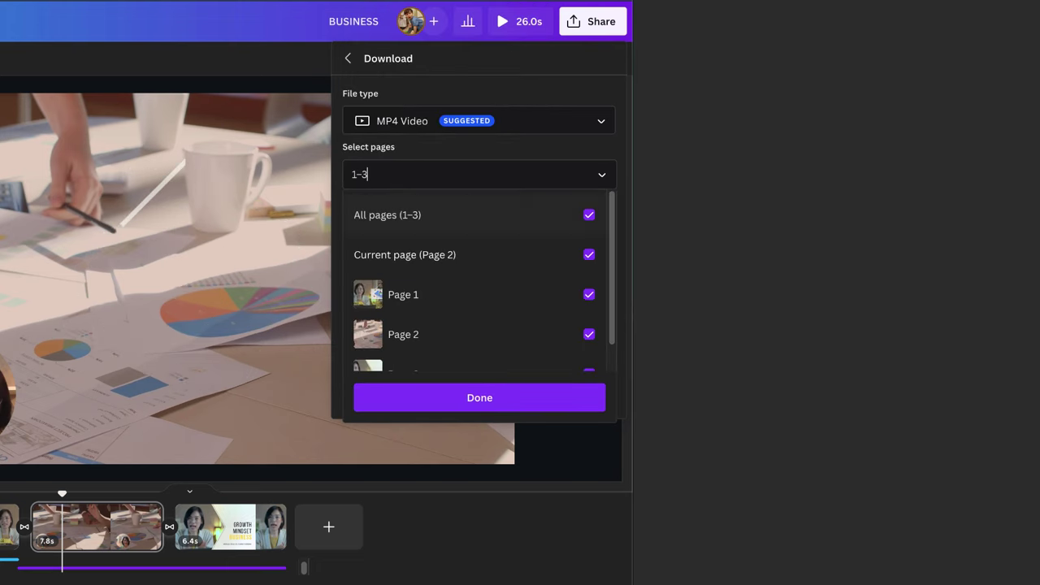
pyautogui.click(479, 397)
pyautogui.click(478, 256)
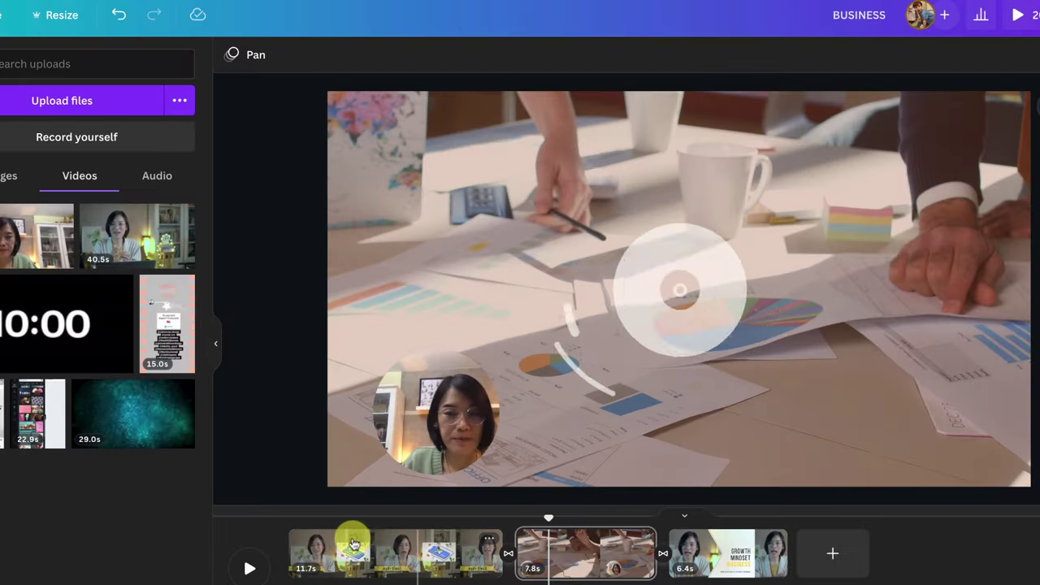
# - Play the video back from the beginning of the first page
pyautogui.click(402, 559)
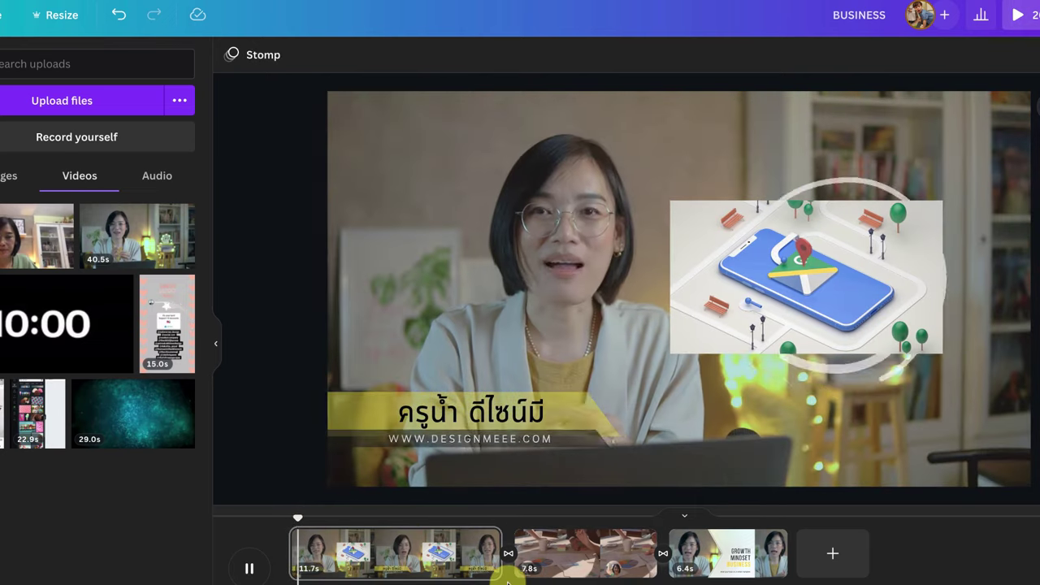
pyautogui.click(288, 521)
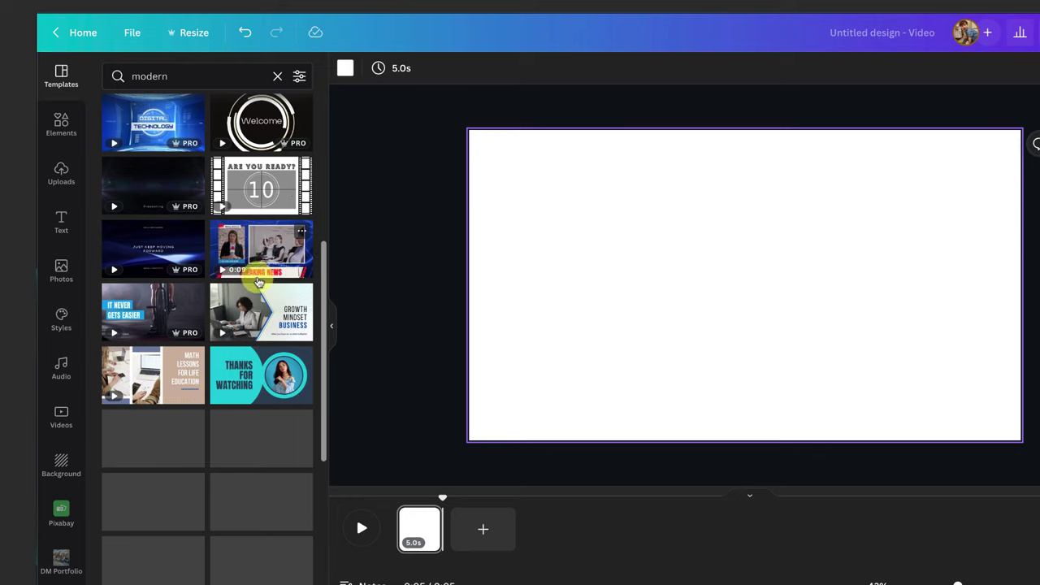
# - Apply the Growth Mindset Business template from the modern search results to the blank video page
pyautogui.scroll(-3, 266, 279)
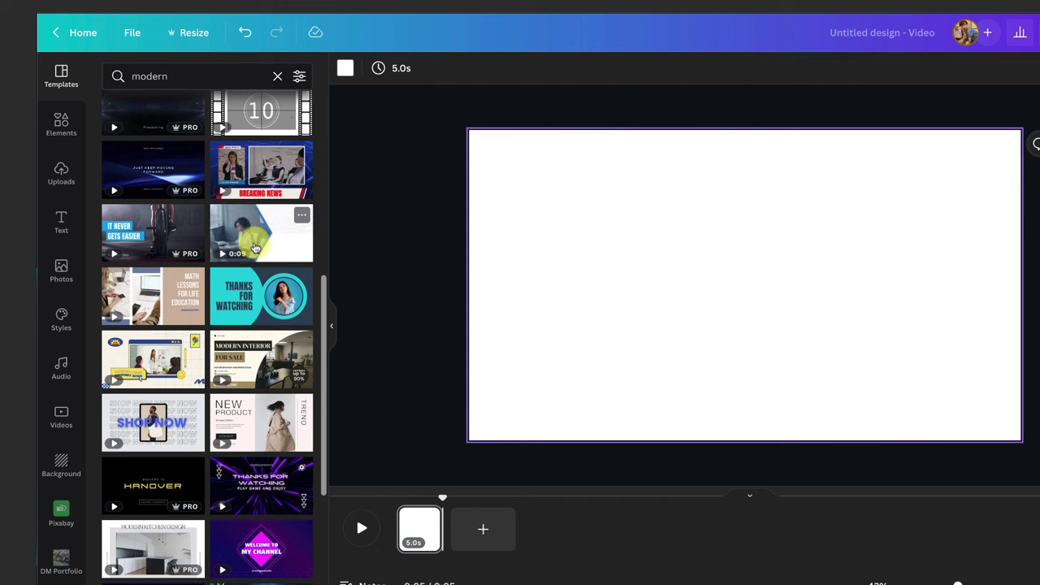
pyautogui.click(257, 244)
pyautogui.click(633, 309)
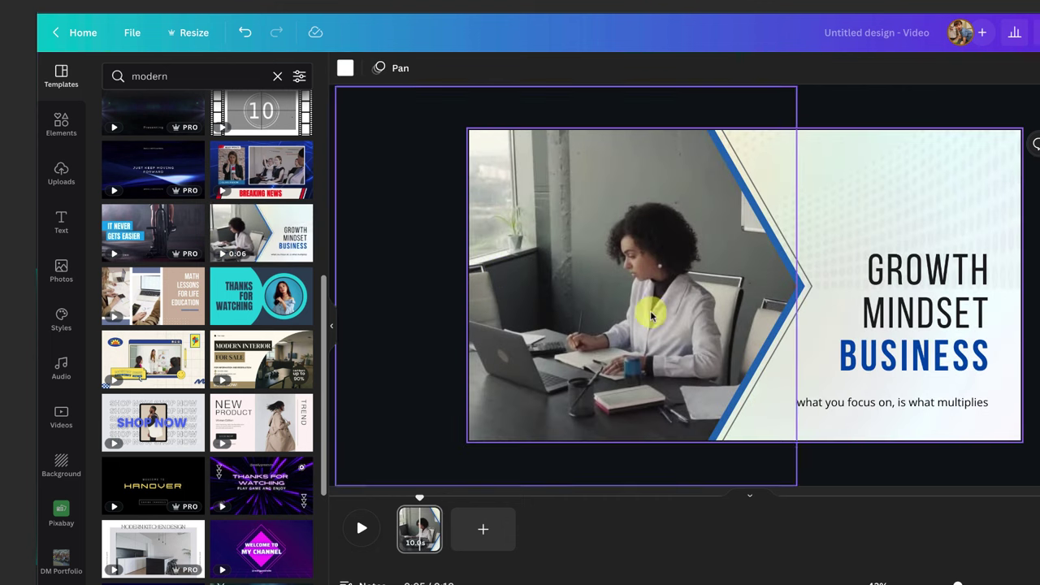
# - Place the uploaded 40.5 s video clip in the template's picture area, over the woman at the desk
pyautogui.click(62, 126)
pyautogui.click(62, 182)
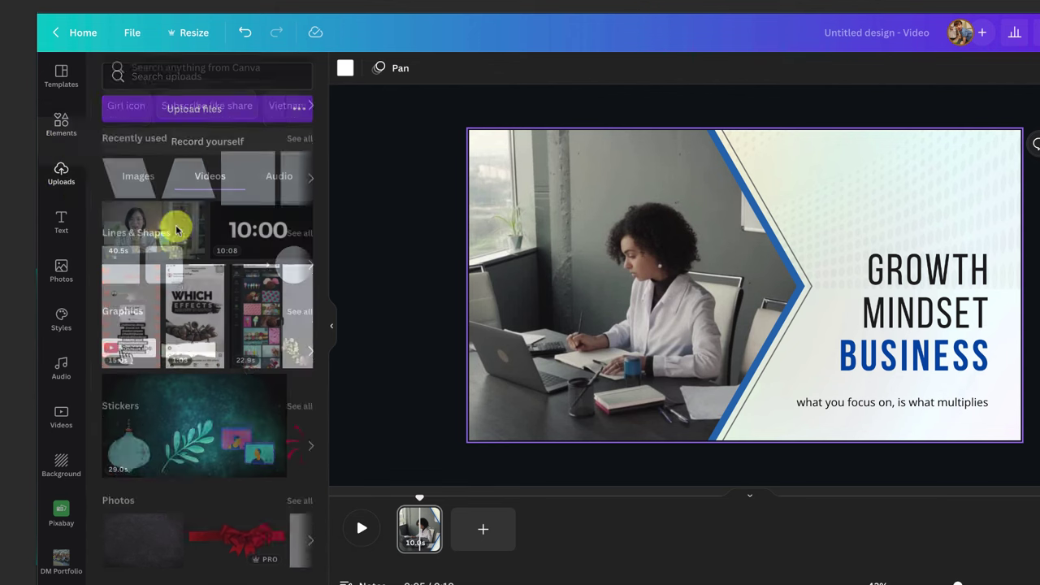
pyautogui.moveTo(170, 228); pyautogui.dragTo(572, 241)
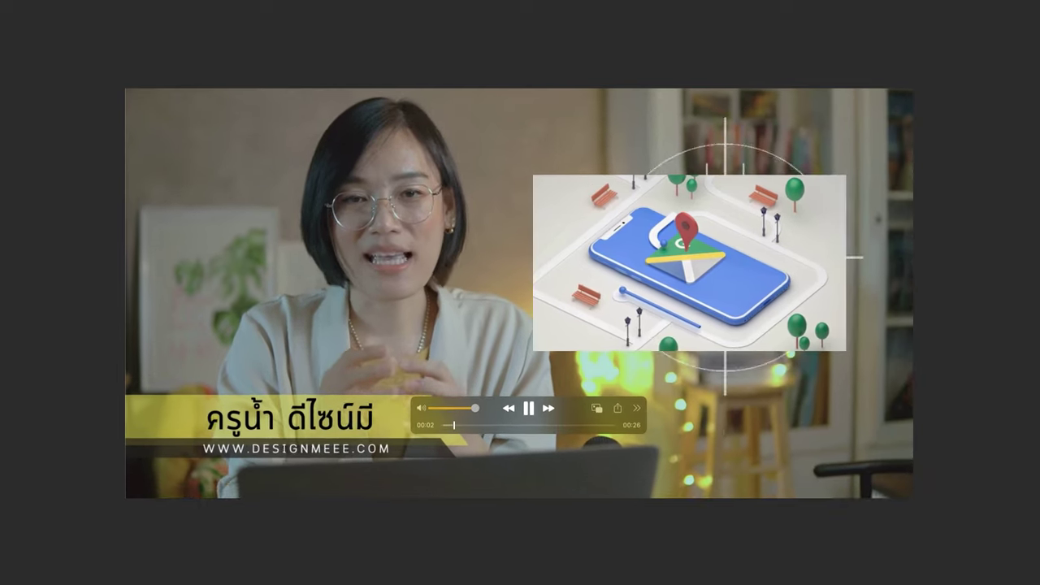
# - Skip ahead to about 00:07 in the downloaded video in the video player
pyautogui.click(486, 419)
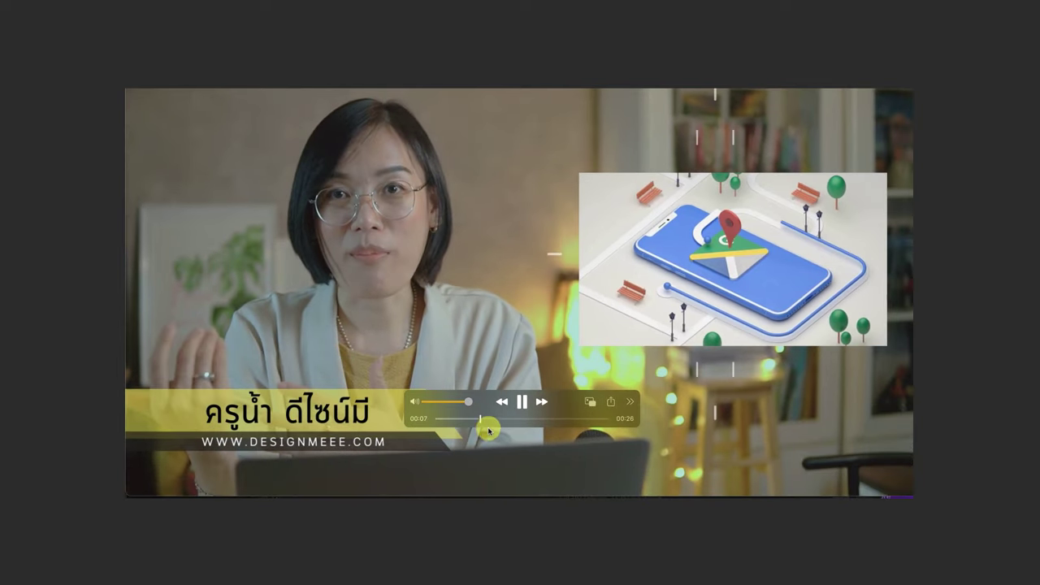